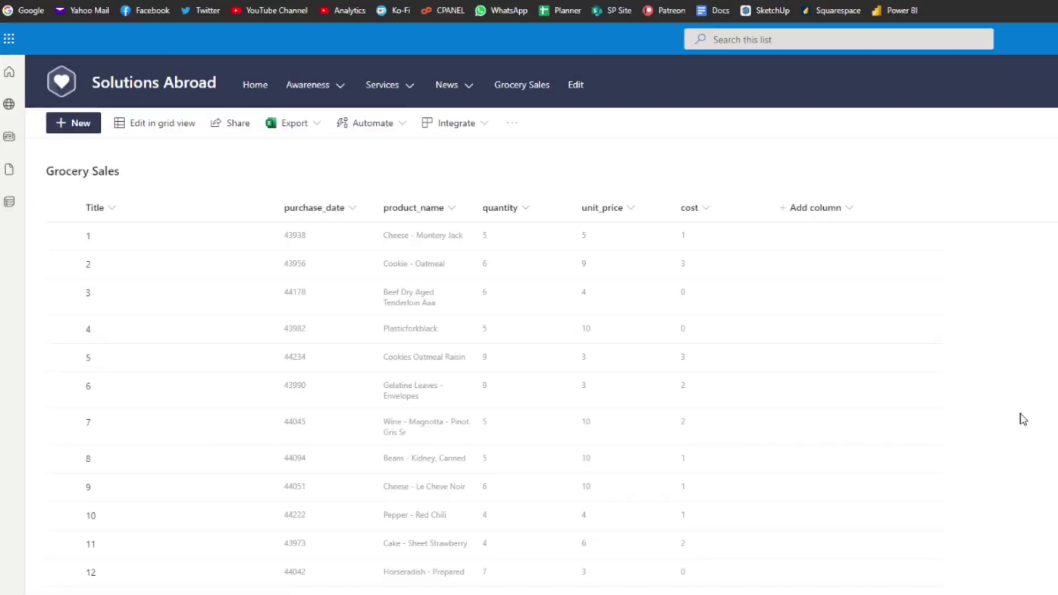
- Scroll the Grocery Sales list down to the rows around item 100
{"action": "scroll", "coordinate": [1023, 420], "scroll_direction": "down", "scroll_amount": 20}
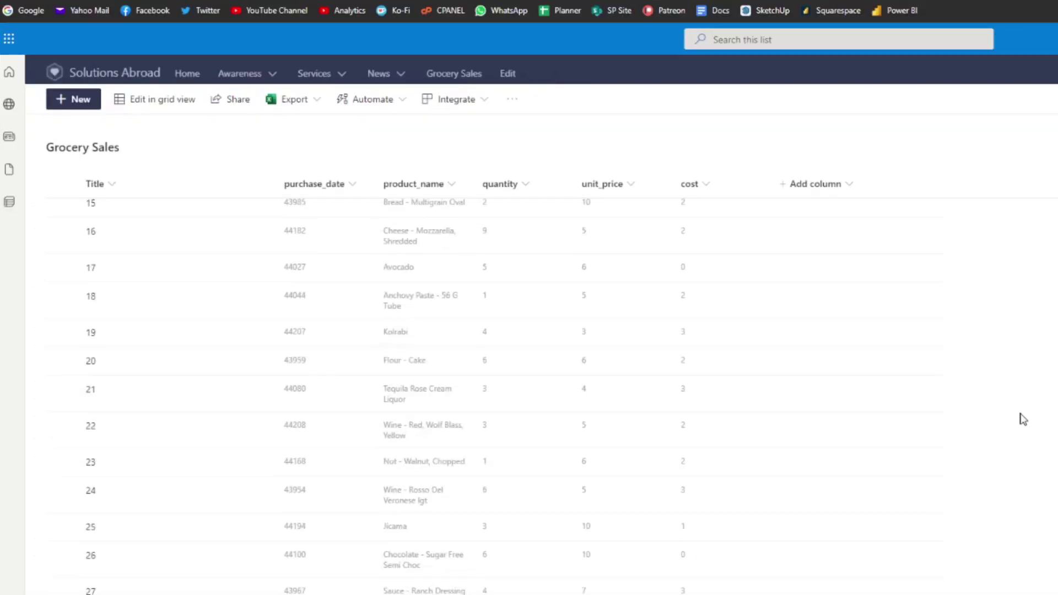
{"action": "scroll", "coordinate": [1023, 419], "scroll_direction": "down", "scroll_amount": 12}
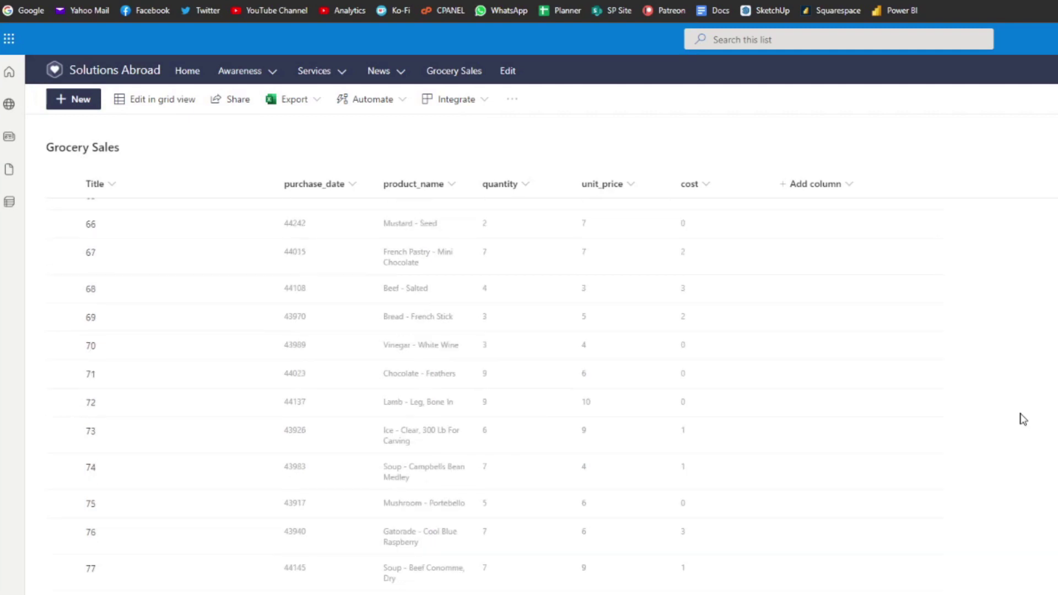
{"action": "scroll", "coordinate": [1023, 420], "scroll_direction": "down", "scroll_amount": 9}
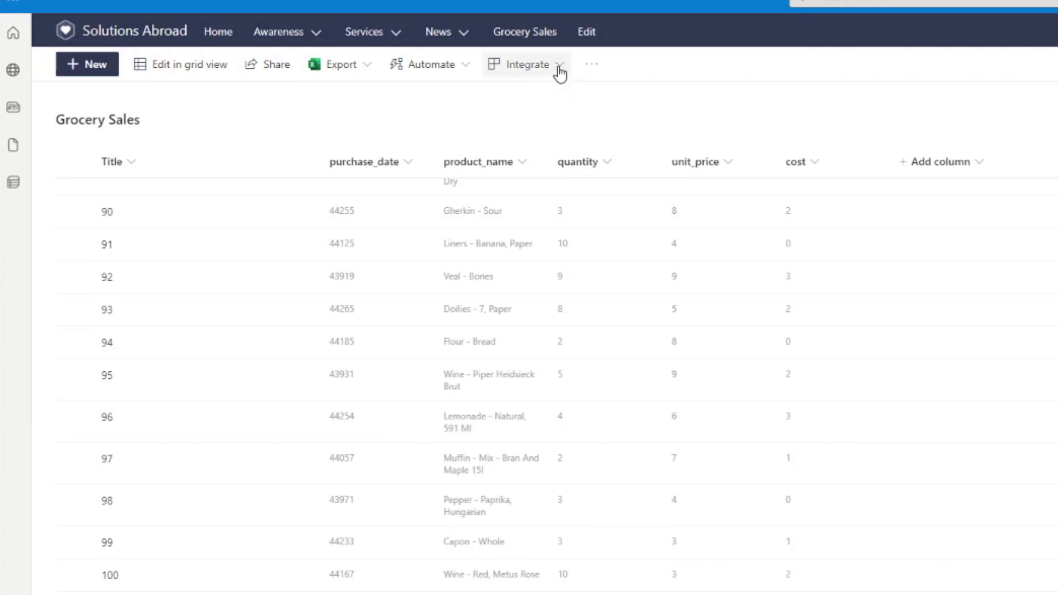
- Generate a Power BI quick summary of Grocery Sales via Integrate > Power BI > Visualize the list
{"action": "left_click", "coordinate": [558, 67]}
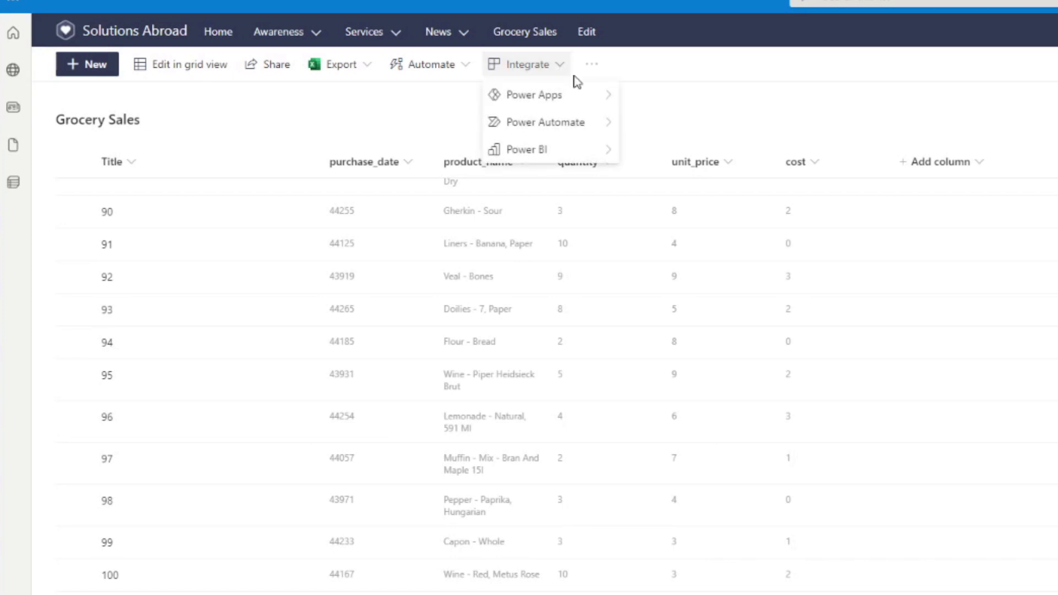
{"action": "mouse_move", "coordinate": [590, 108]}
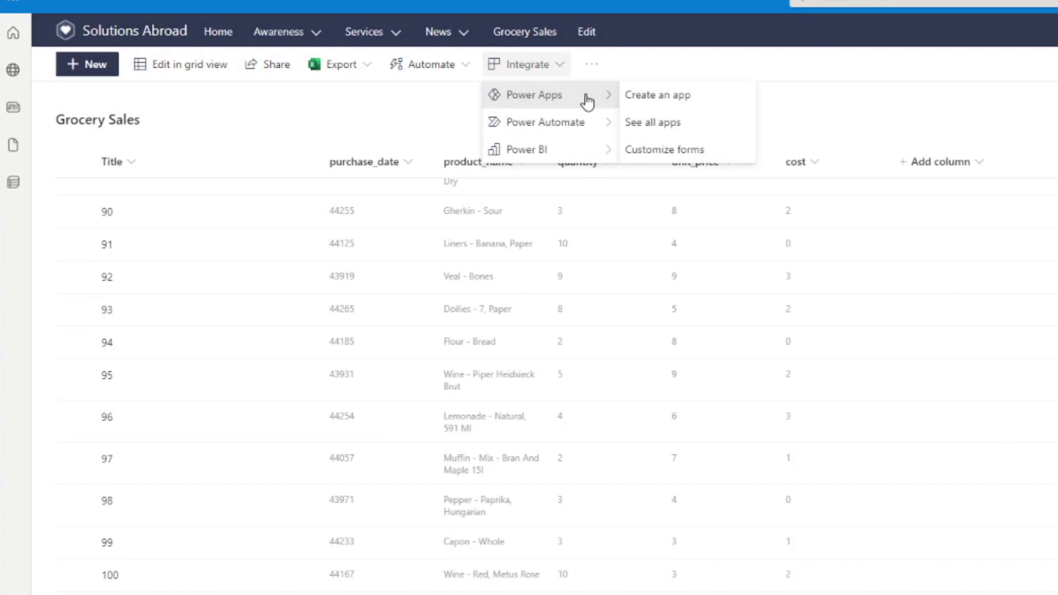
{"action": "mouse_move", "coordinate": [570, 132]}
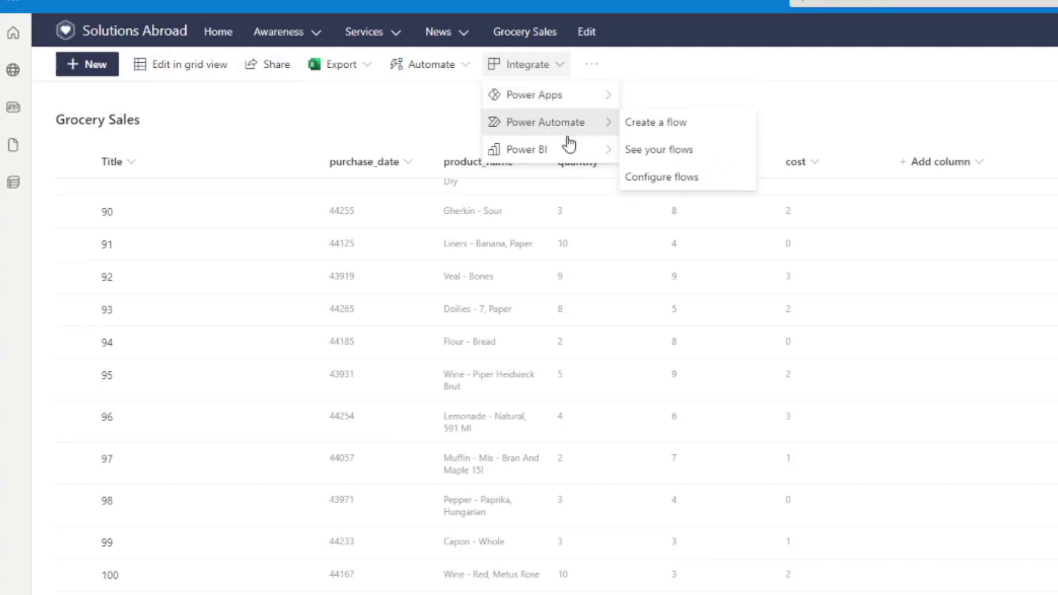
{"action": "mouse_move", "coordinate": [570, 153]}
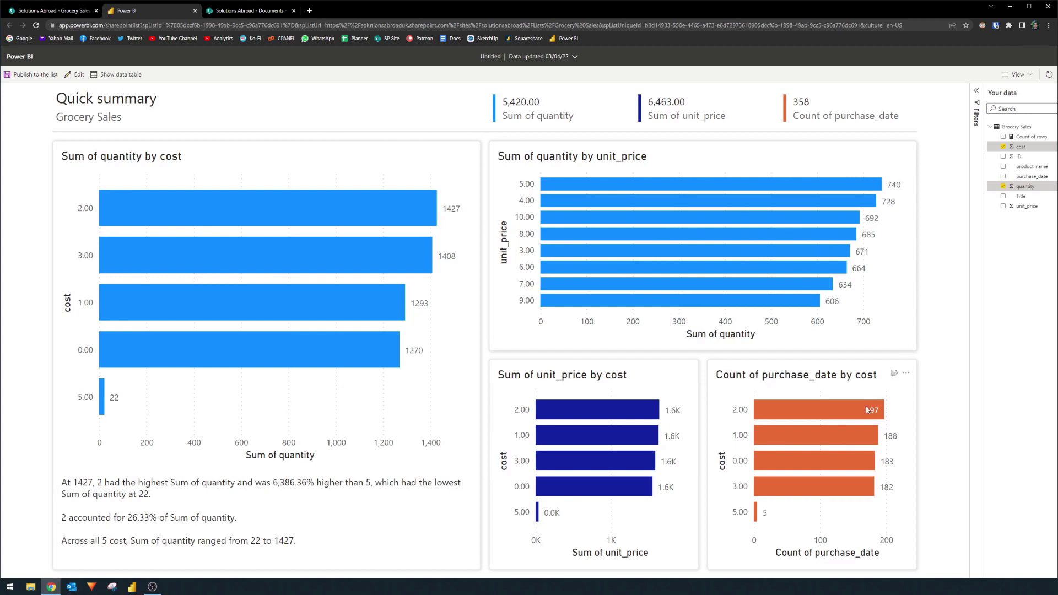
- Start editing the Grocery Sales quick summary report with the Edit button
{"action": "mouse_move", "coordinate": [866, 407]}
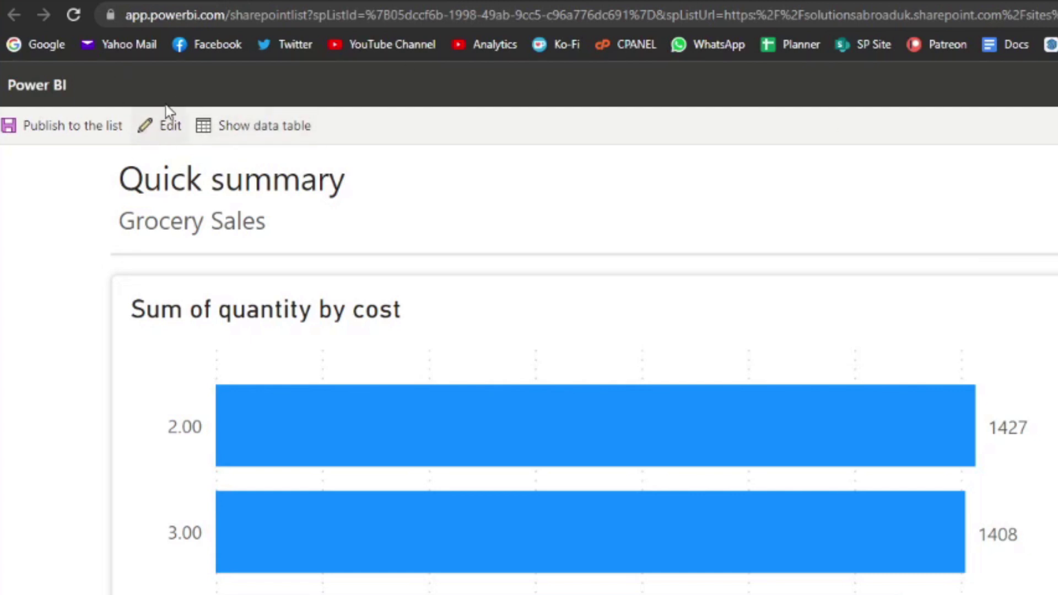
{"action": "left_click", "coordinate": [170, 138]}
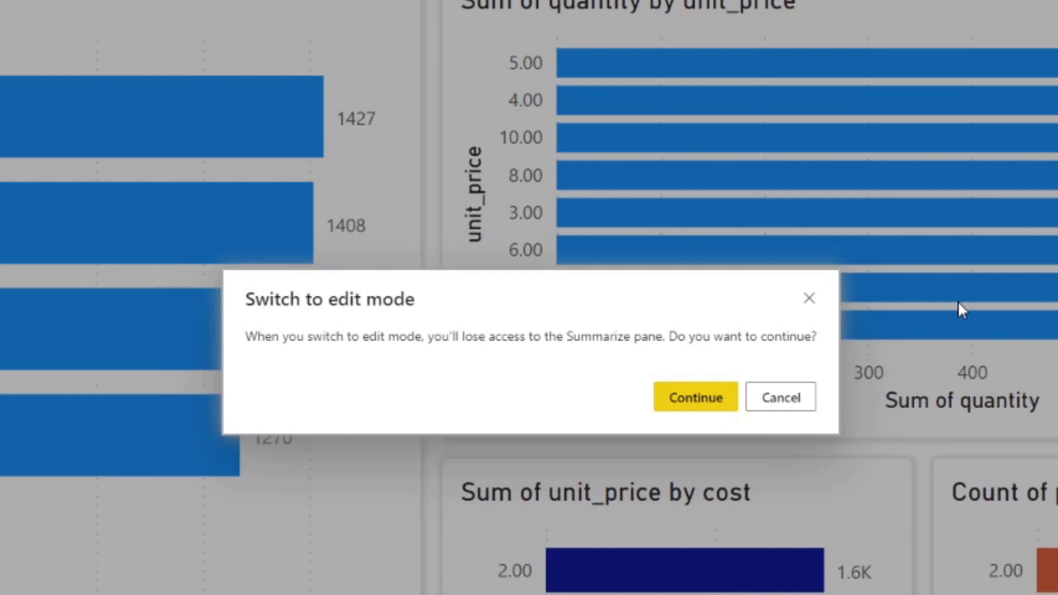
- Confirm edit mode and open the Sum of unit_price card's data and category label formatting
{"action": "left_click", "coordinate": [707, 396]}
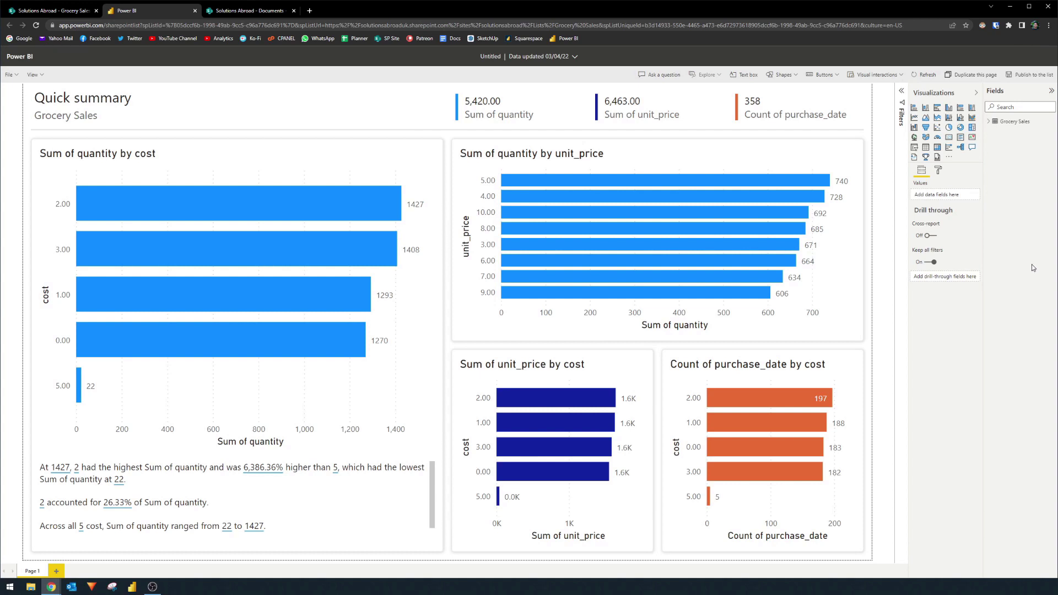
{"action": "right_click", "coordinate": [1021, 205]}
{"action": "left_click", "coordinate": [1024, 253]}
{"action": "left_click", "coordinate": [297, 165]}
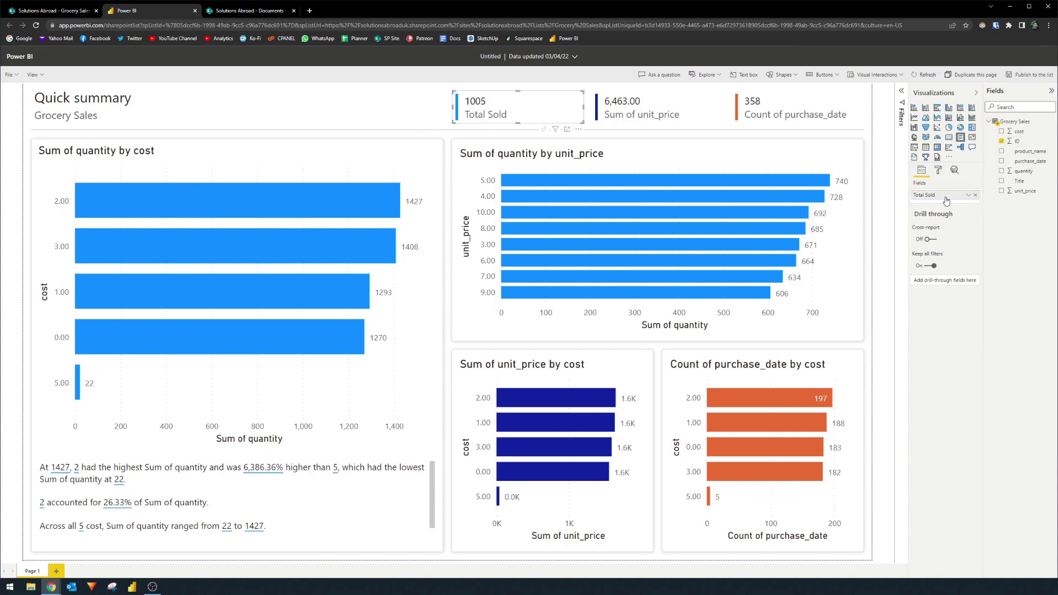
{"action": "left_click", "coordinate": [659, 108]}
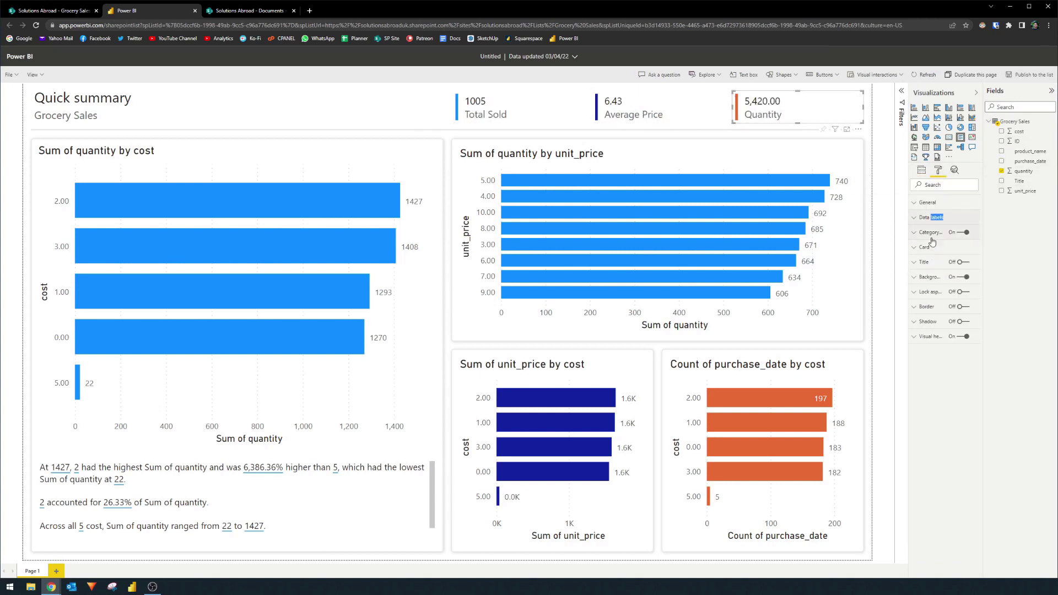
{"action": "left_click", "coordinate": [931, 233]}
{"action": "left_click", "coordinate": [932, 217]}
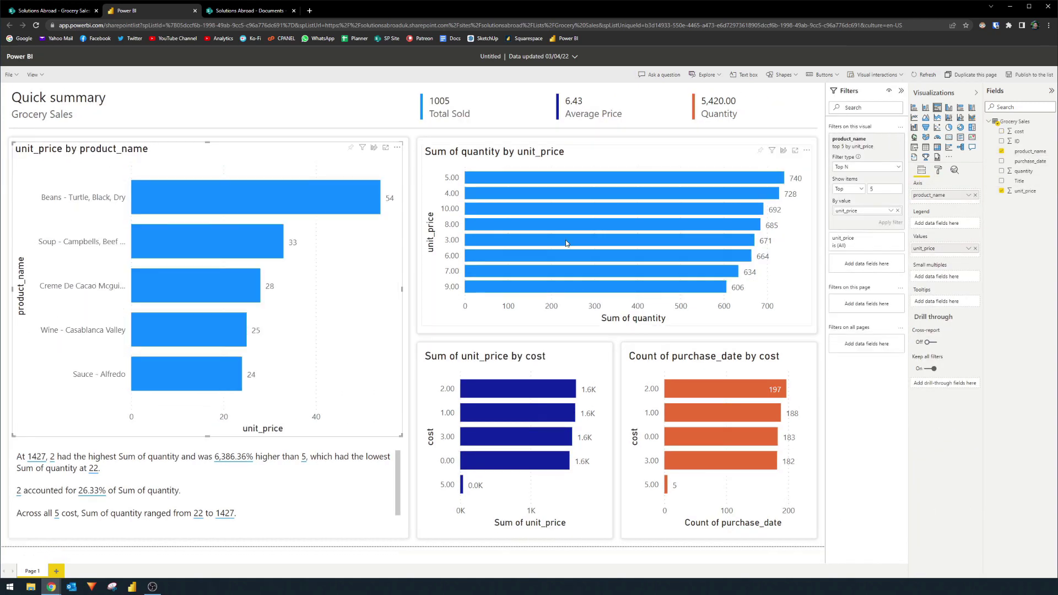
- Switch the second bar chart's axis from unit_price to product_name
{"action": "left_click", "coordinate": [566, 243]}
{"action": "left_click", "coordinate": [1025, 191]}
{"action": "left_click", "coordinate": [1030, 151]}
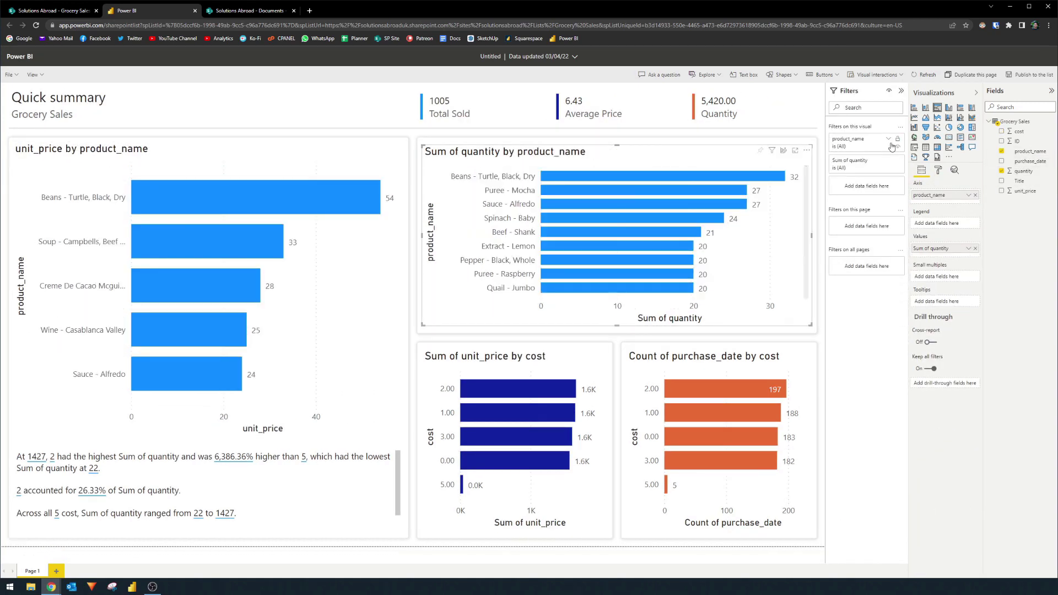
{"action": "left_click", "coordinate": [1030, 161]}
{"action": "key", "text": "ctrl+z"}
- Turn the bottom chart into a table of ID, product_name, cost, unit_price and quantity
{"action": "left_click", "coordinate": [515, 386]}
{"action": "left_click", "coordinate": [914, 148]}
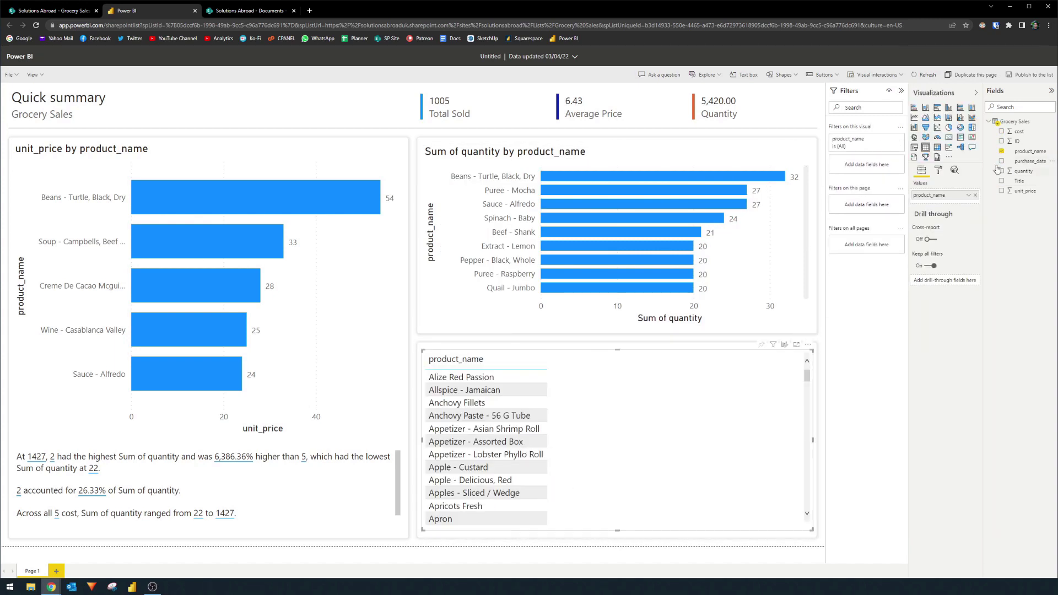
{"action": "left_click", "coordinate": [976, 237]}
{"action": "left_click", "coordinate": [1002, 141]}
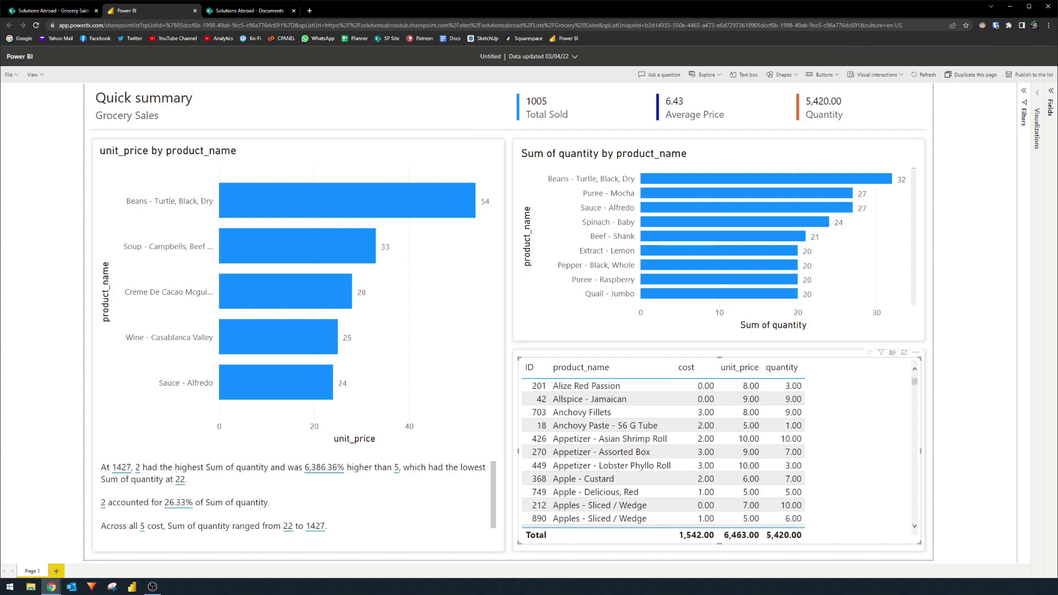
- Publish the edited report to the Grocery Sales list under the name 'Quick Summary'
{"action": "left_click", "coordinate": [9, 74]}
{"action": "left_click", "coordinate": [29, 101]}
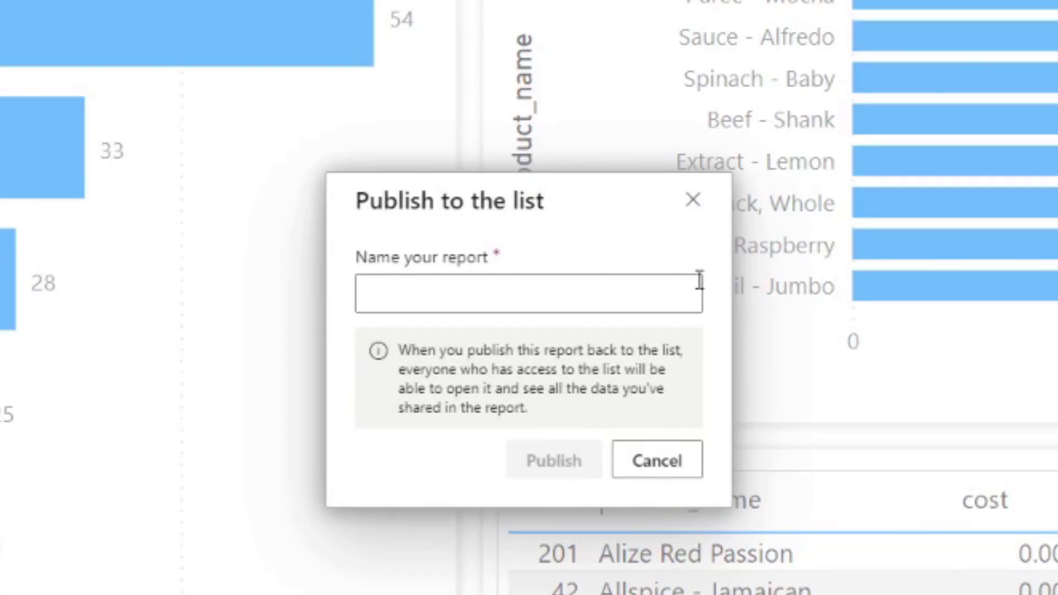
{"action": "type", "text": "Qui"}
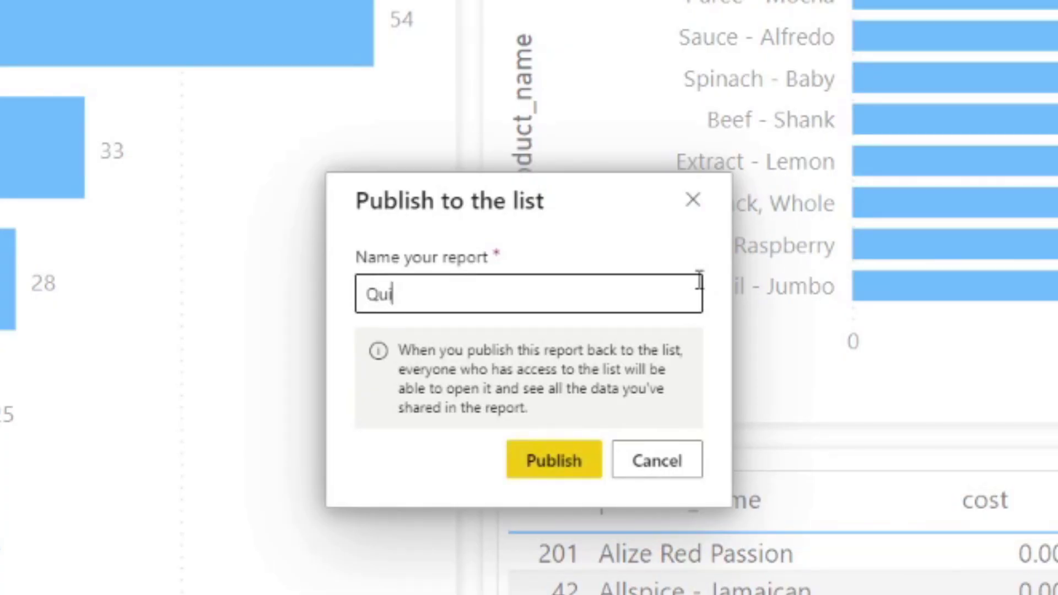
{"action": "type", "text": "ck Summary"}
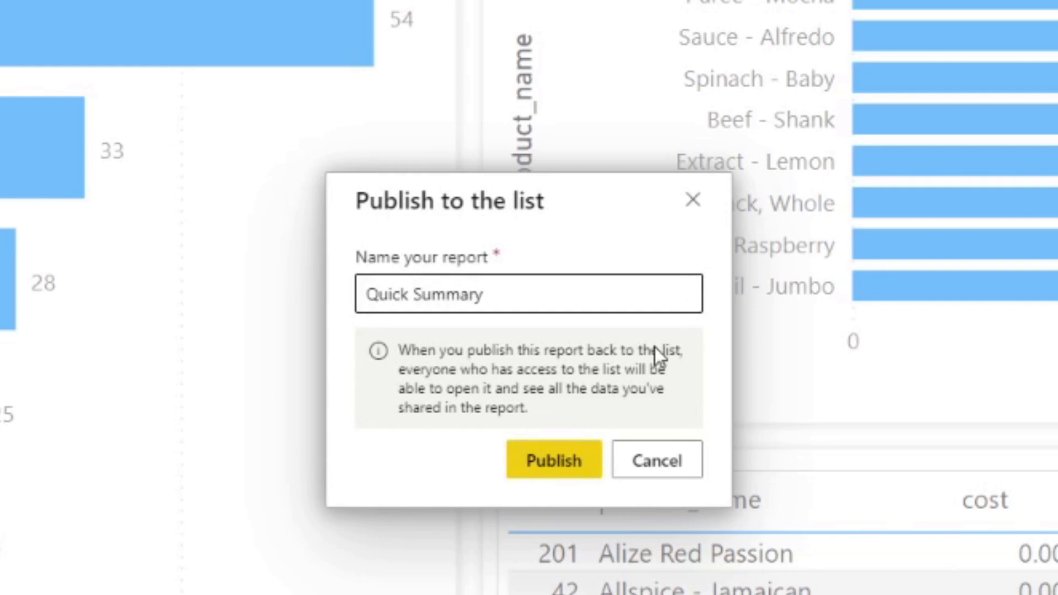
{"action": "left_click", "coordinate": [584, 469]}
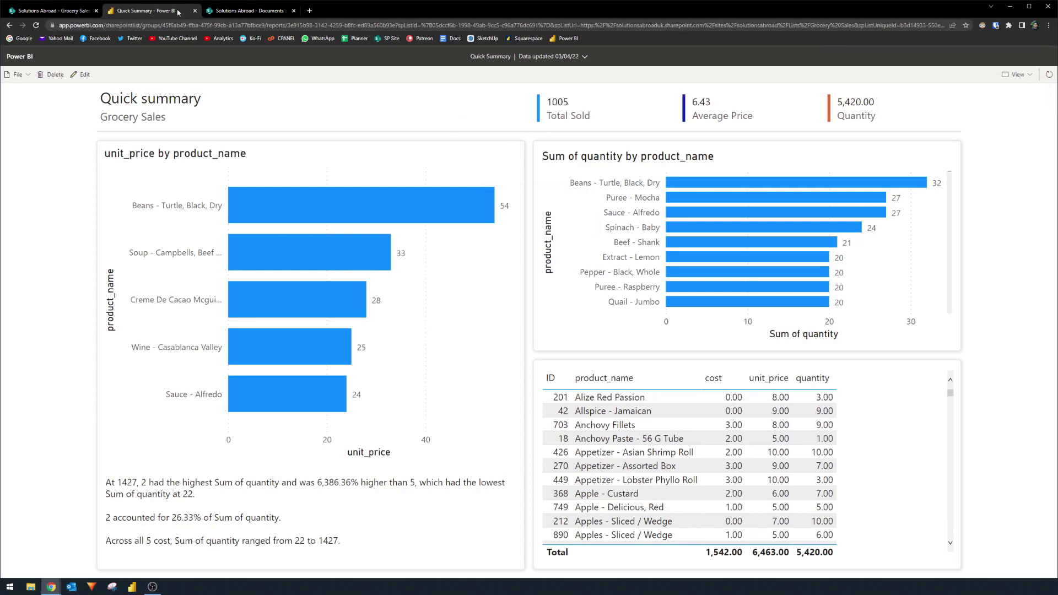
{"action": "left_click", "coordinate": [52, 10]}
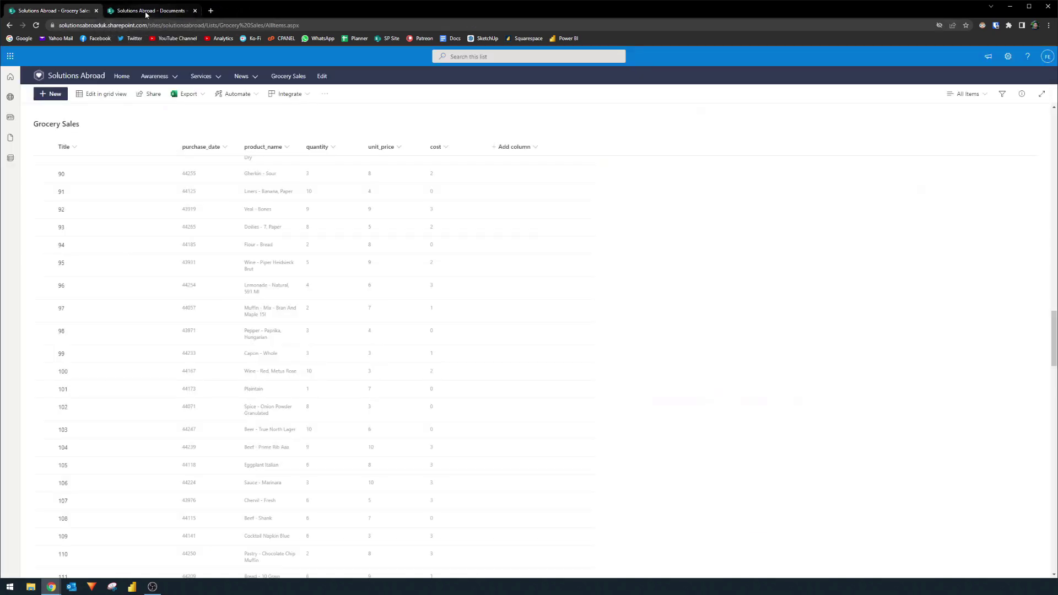
{"action": "left_click", "coordinate": [154, 76]}
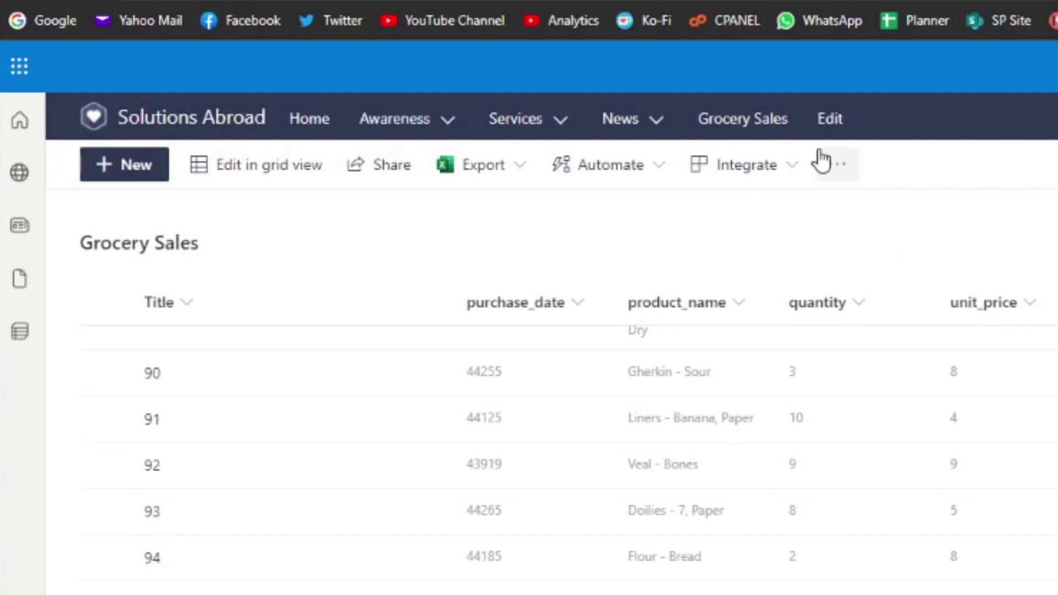
{"action": "left_click", "coordinate": [790, 171]}
{"action": "mouse_move", "coordinate": [799, 298]}
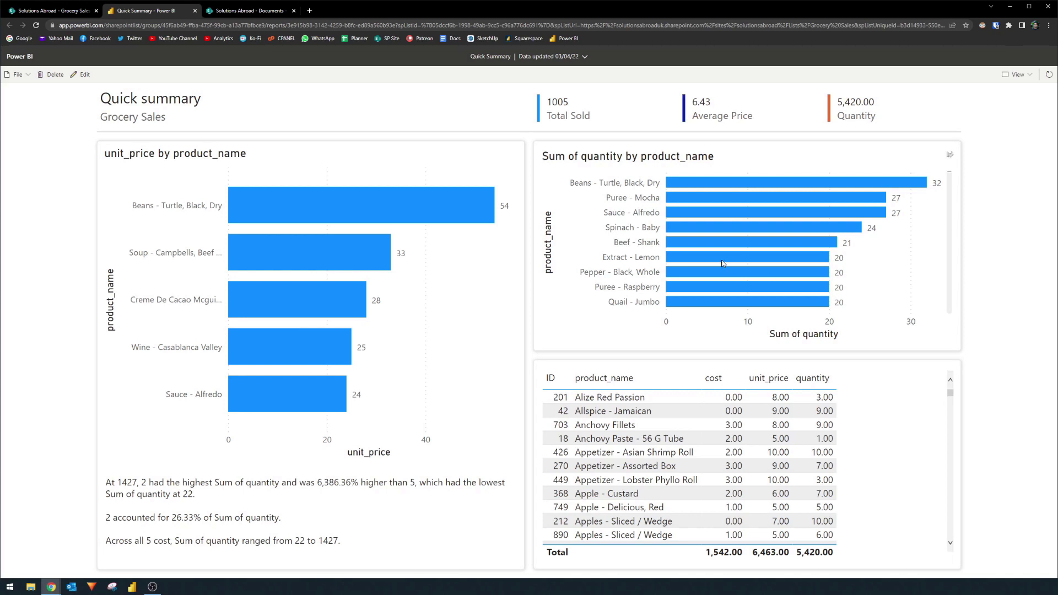
- Switch to the Documents library and reveal its Integrate > Power BI options
{"action": "left_click", "coordinate": [248, 10]}
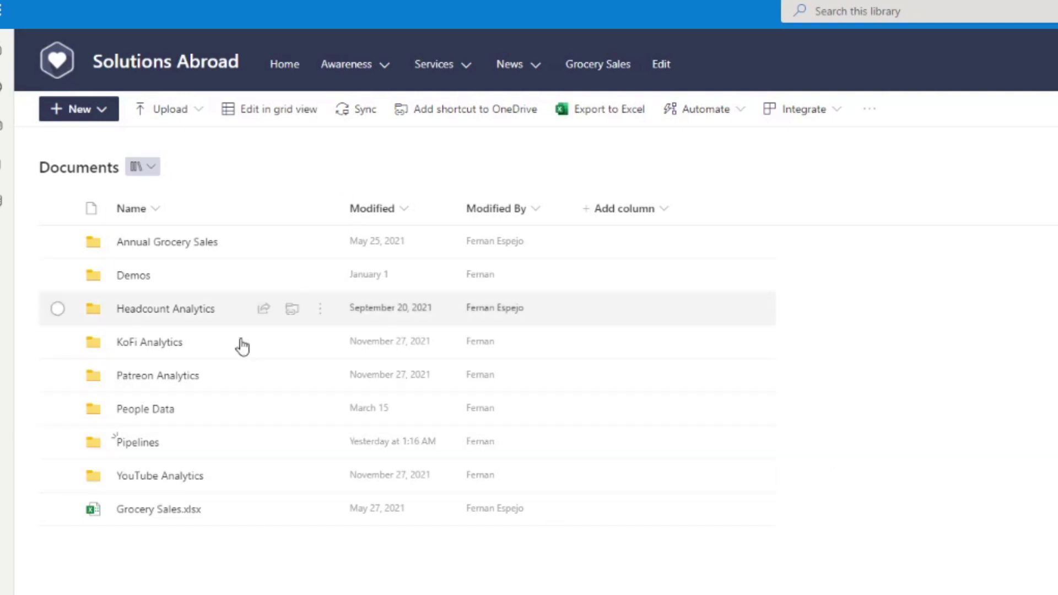
{"action": "left_click", "coordinate": [837, 121]}
{"action": "mouse_move", "coordinate": [838, 211]}
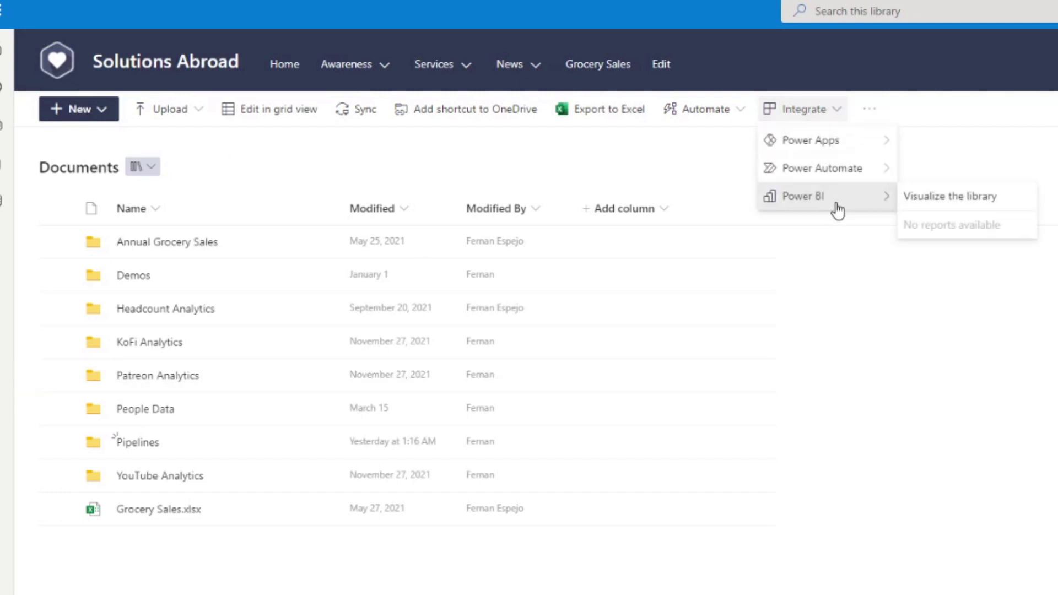
- Choose Visualize the library to build a Power BI report of Shared Documents by year and month
{"action": "left_click", "coordinate": [987, 205]}
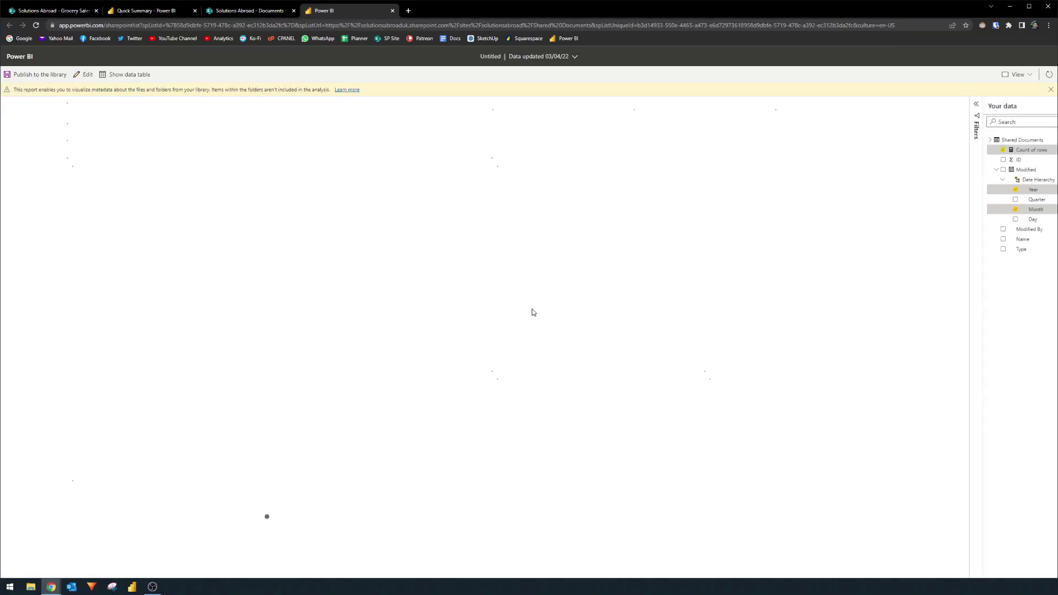